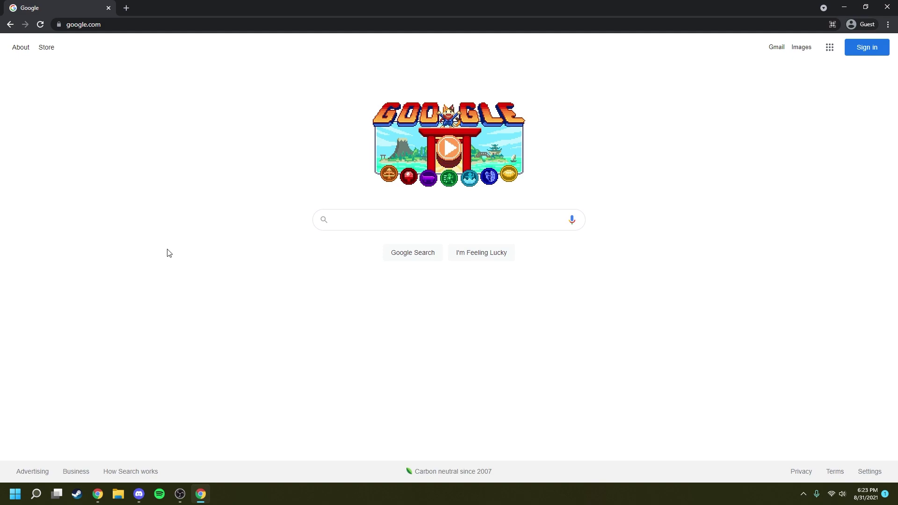
# Step: Open the Beat Saber Legacy website at bslegacy.com
pyautogui.click(270, 25)
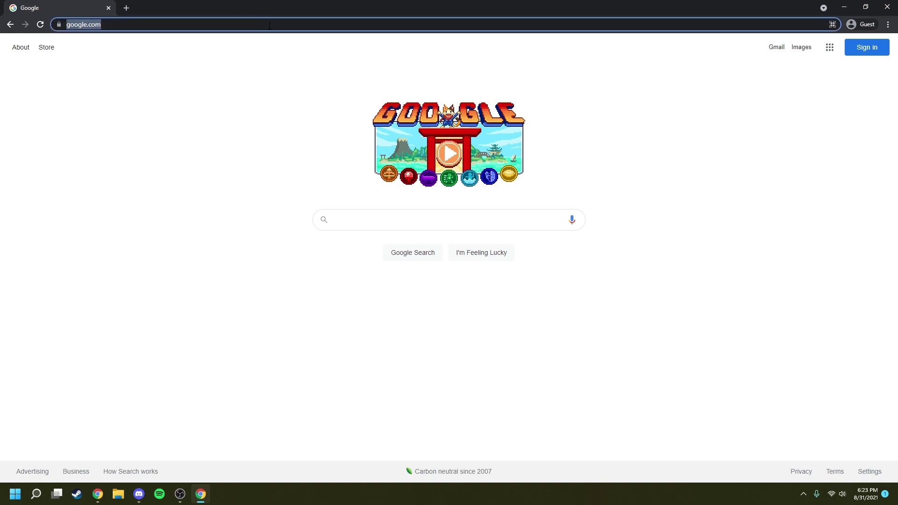
pyautogui.write('bsleg')
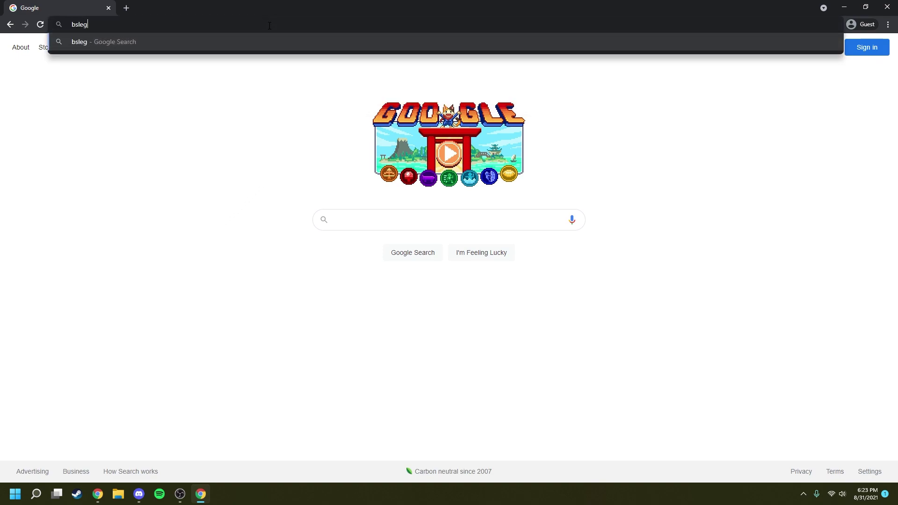
pyautogui.write('acy.com')
pyautogui.press('Return')
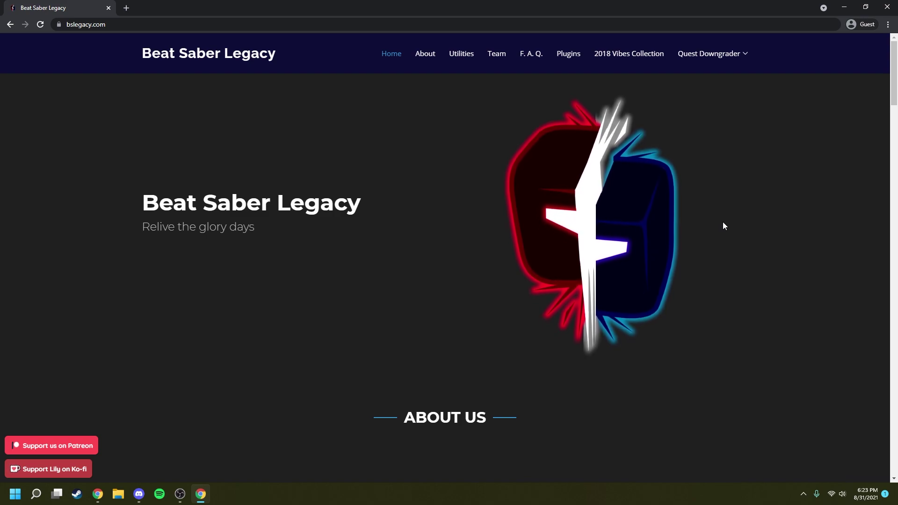
# Step: Download the BSLegacyLauncher archive from the site's utilities section and show the downloaded file in its folder
pyautogui.scroll(-2, 723, 222)
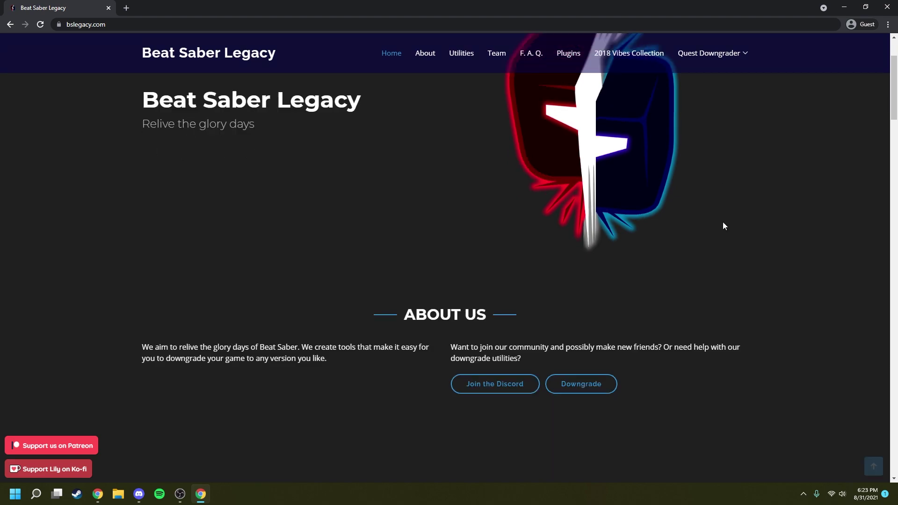
pyautogui.scroll(-15, 724, 226)
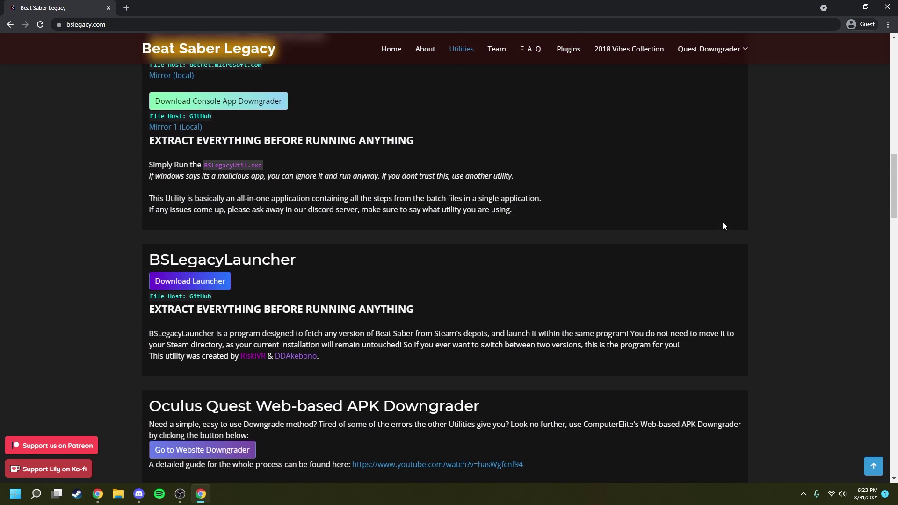
pyautogui.scroll(-1, 722, 225)
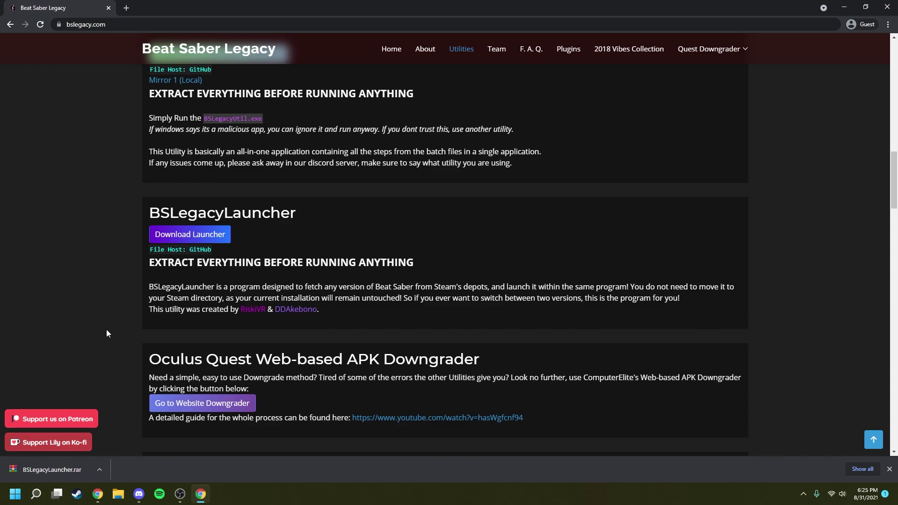
pyautogui.click(99, 470)
pyautogui.click(127, 437)
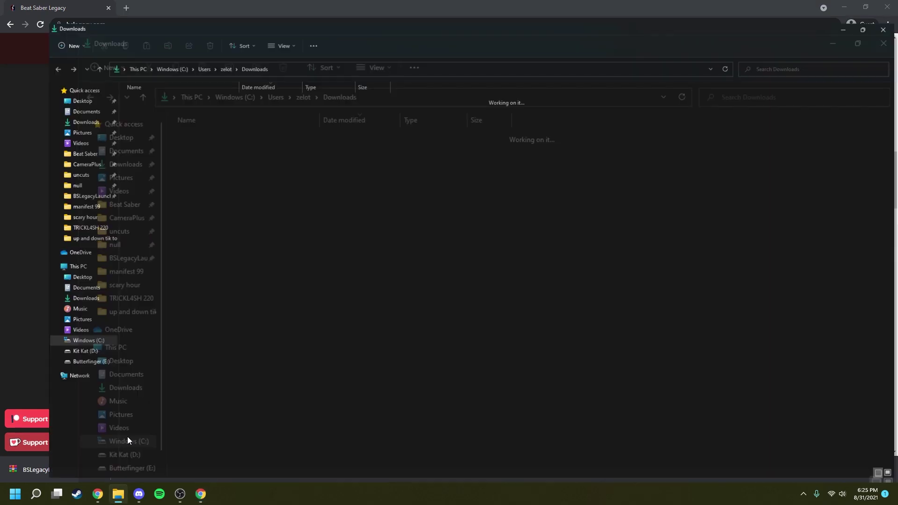
# Step: Extract the BSLegacyLauncher archive into its own BSLegacyLauncher folder inside Downloads
pyautogui.rightClick(144, 95)
pyautogui.click(234, 206)
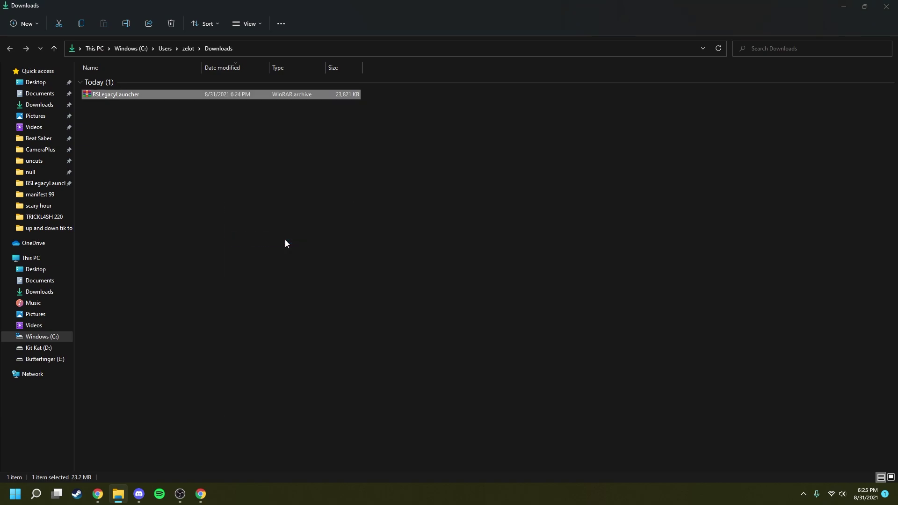
pyautogui.click(285, 239)
pyautogui.click(473, 355)
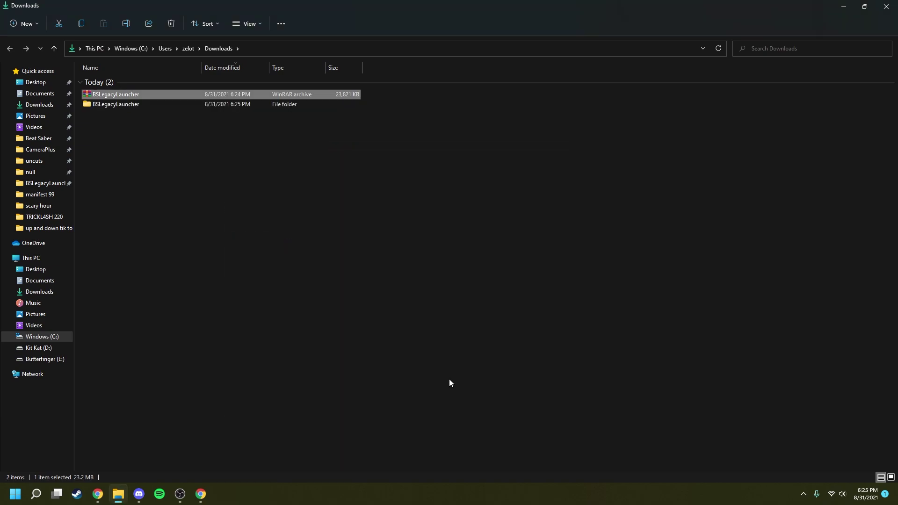
# Step: Go into the extracted inner BSLegacyLauncher folder and run the Beat Saber Legacy Launcher application
pyautogui.doubleClick(216, 100)
pyautogui.doubleClick(196, 83)
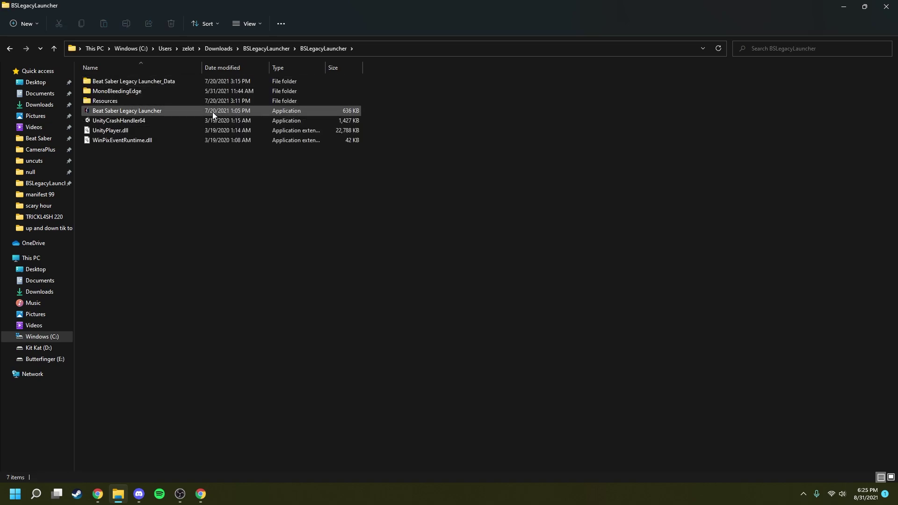
pyautogui.doubleClick(194, 114)
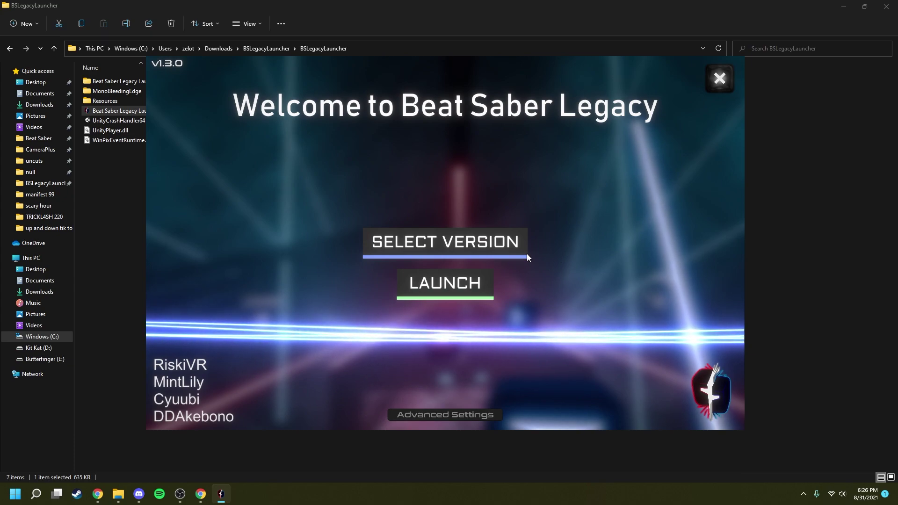
# Step: Browse the 2021 and 2018 game versions, select version 1.16.3 from 2021 and proceed to its download
pyautogui.click(497, 249)
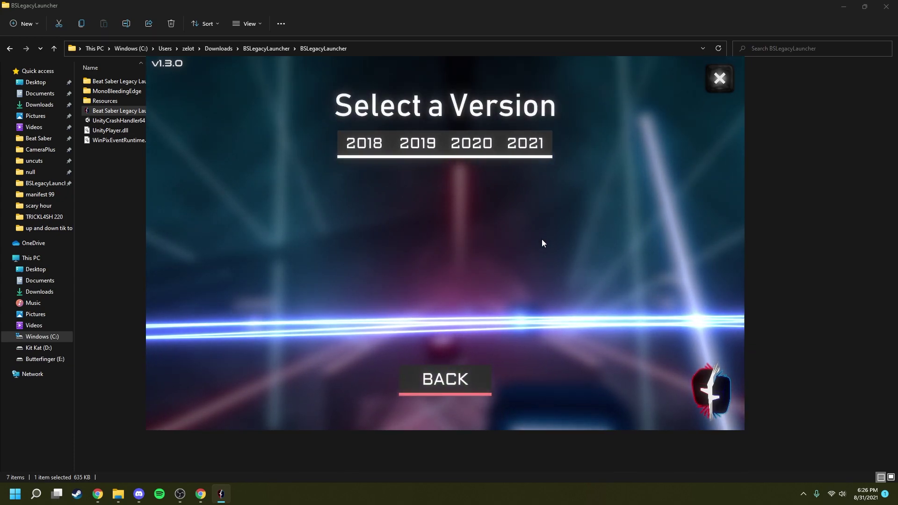
pyautogui.click(527, 148)
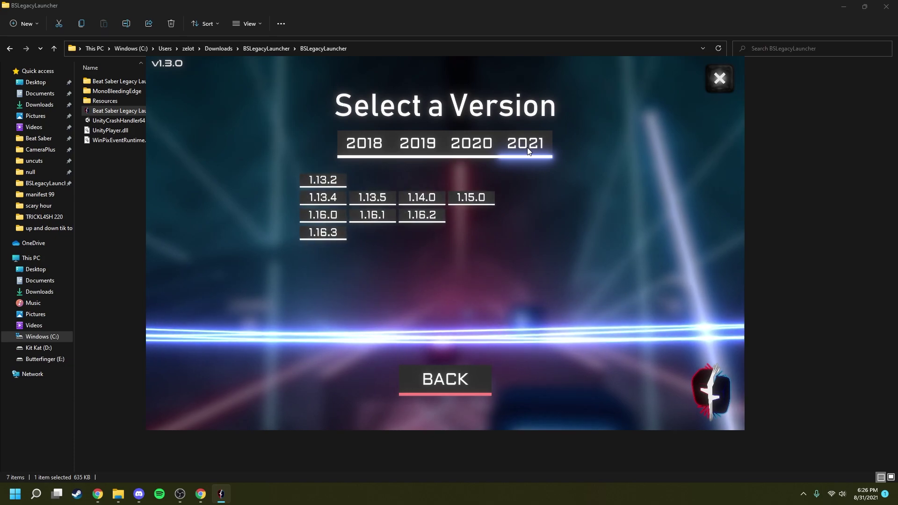
pyautogui.click(371, 146)
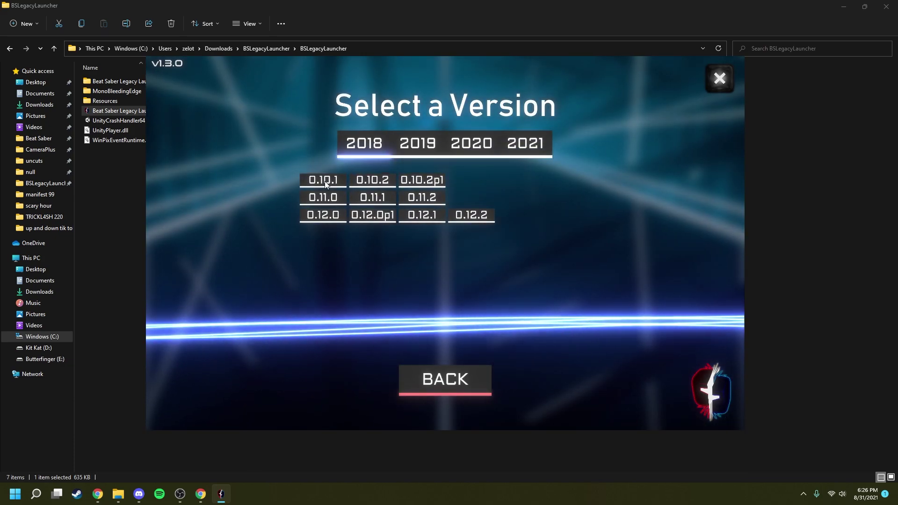
pyautogui.click(525, 144)
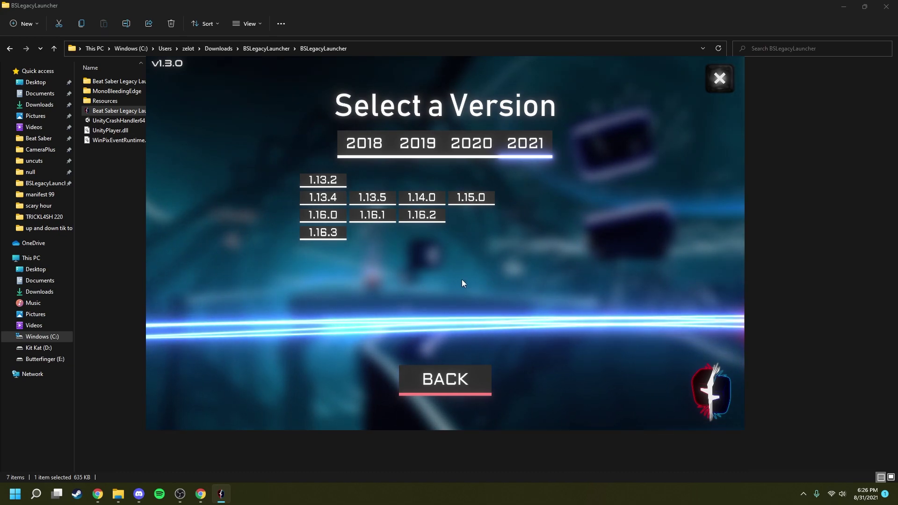
pyautogui.click(335, 237)
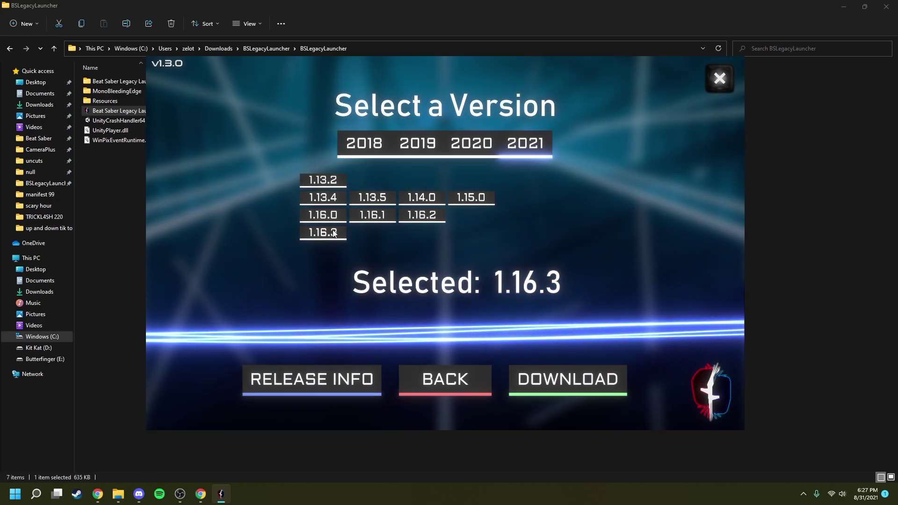
pyautogui.click(546, 377)
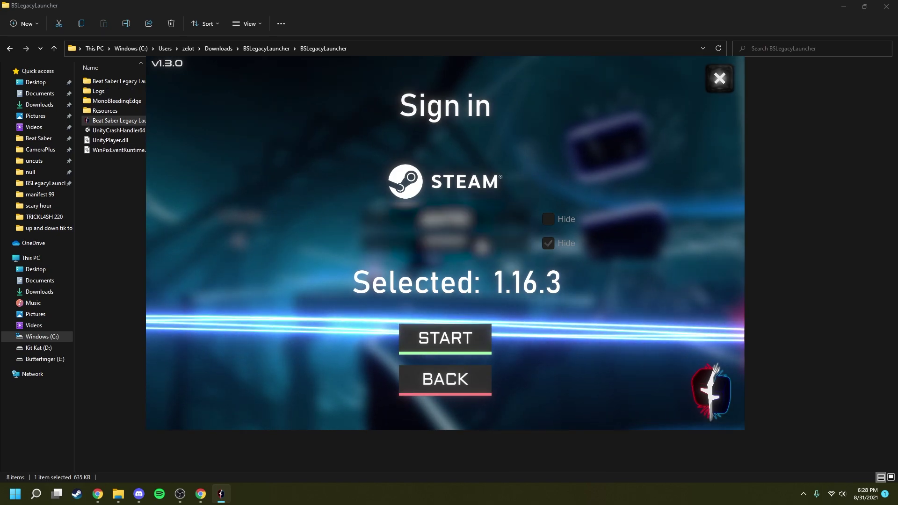
# Step: Sign in to Steam with the account name, password and two-factor code to download the selected game version
pyautogui.click(465, 343)
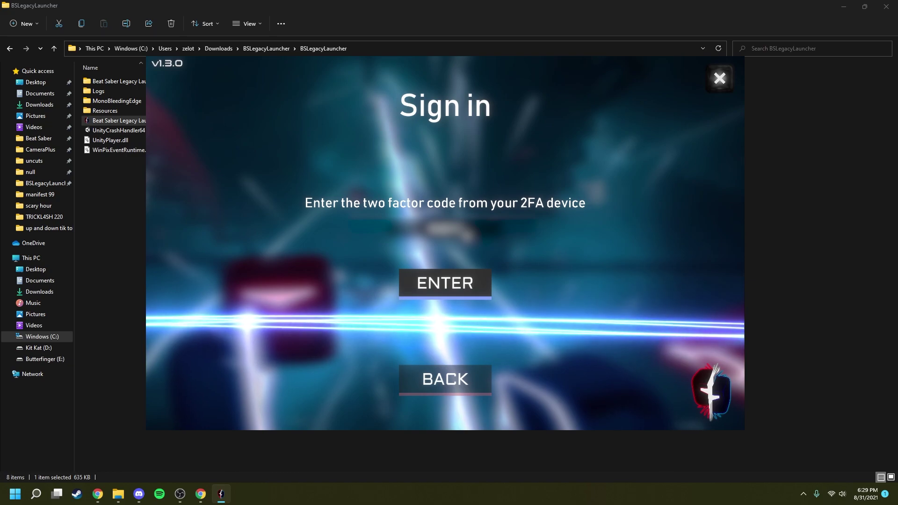
pyautogui.click(448, 284)
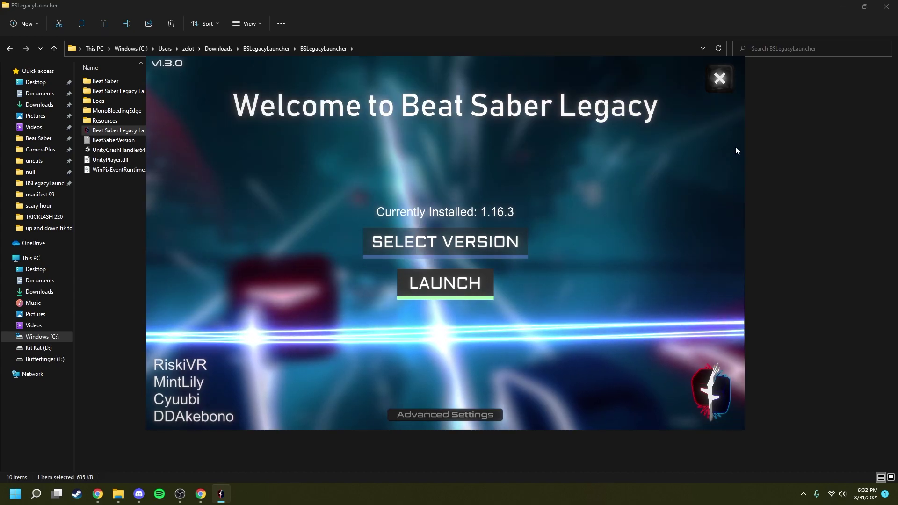
# Step: Close the Beat Saber Legacy Launcher and run it again from its folder
pyautogui.click(722, 85)
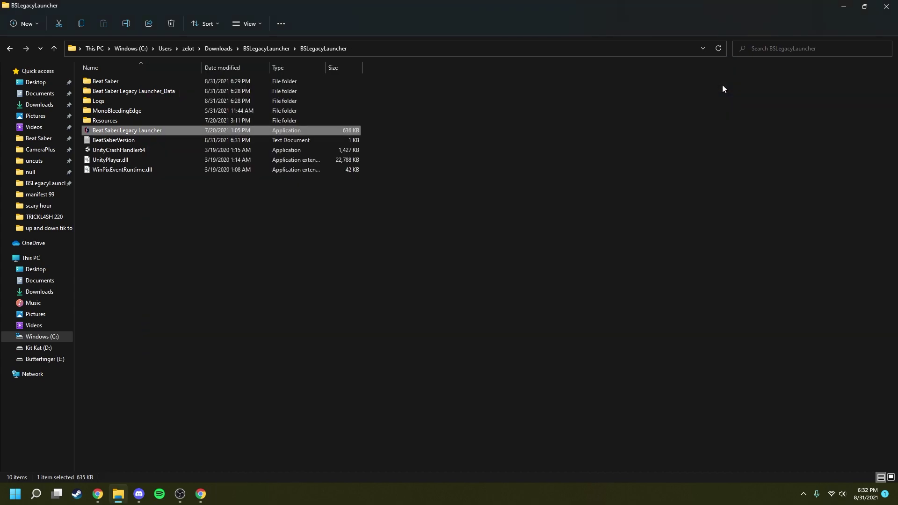
pyautogui.doubleClick(344, 131)
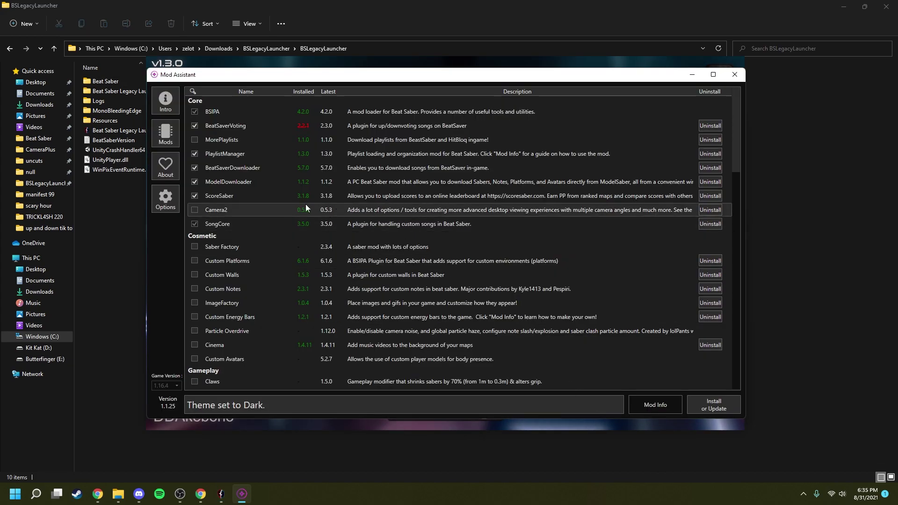
# Step: Set Mod Assistant's install folder to the Beat Saber folder inside Downloads\BSLegacyLauncher\BSLegacyLauncher, and close Mod Assistant
pyautogui.click(161, 198)
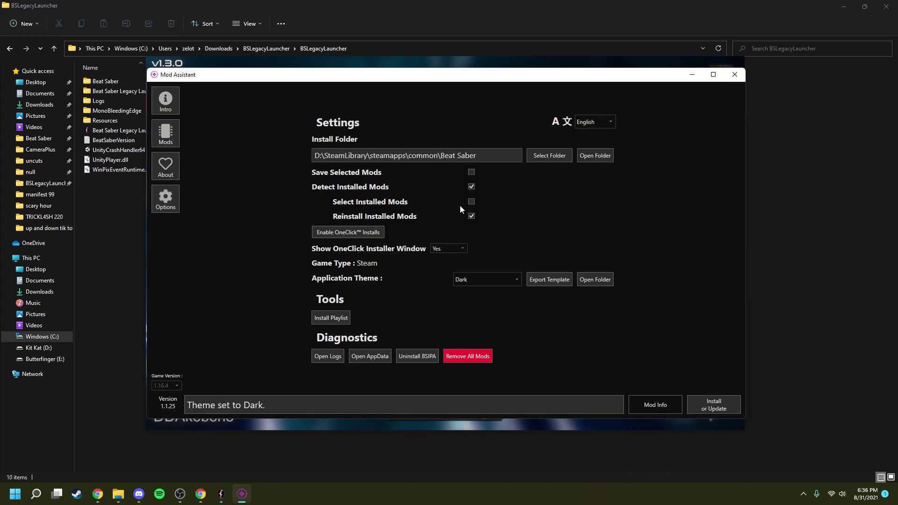
pyautogui.click(552, 156)
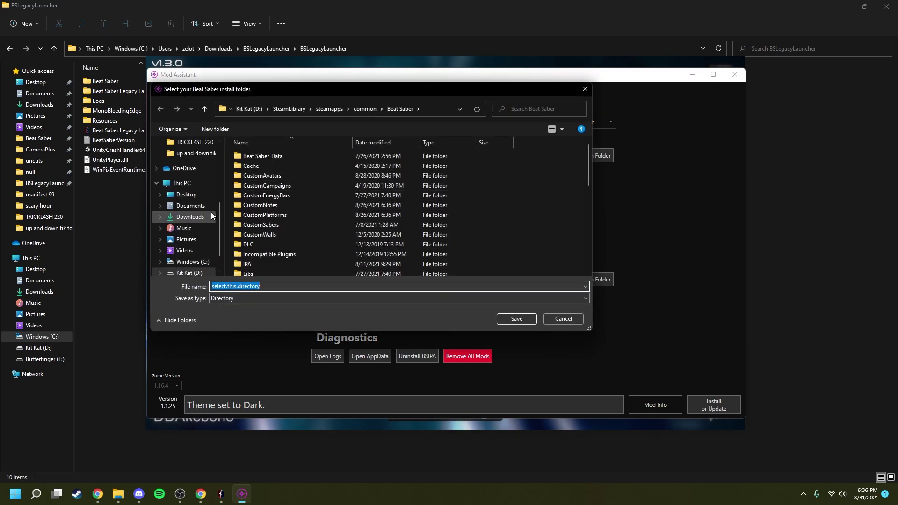
pyautogui.scroll(-5, 211, 215)
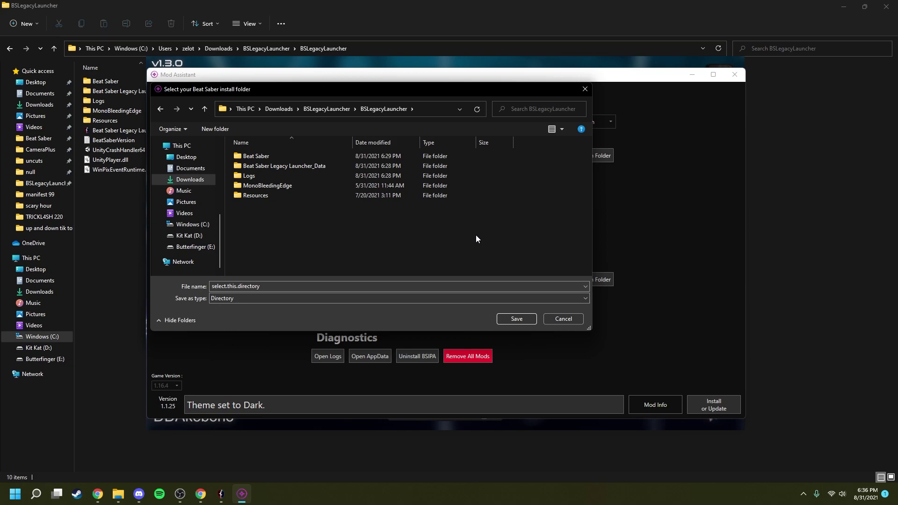
pyautogui.doubleClick(258, 155)
pyautogui.click(512, 319)
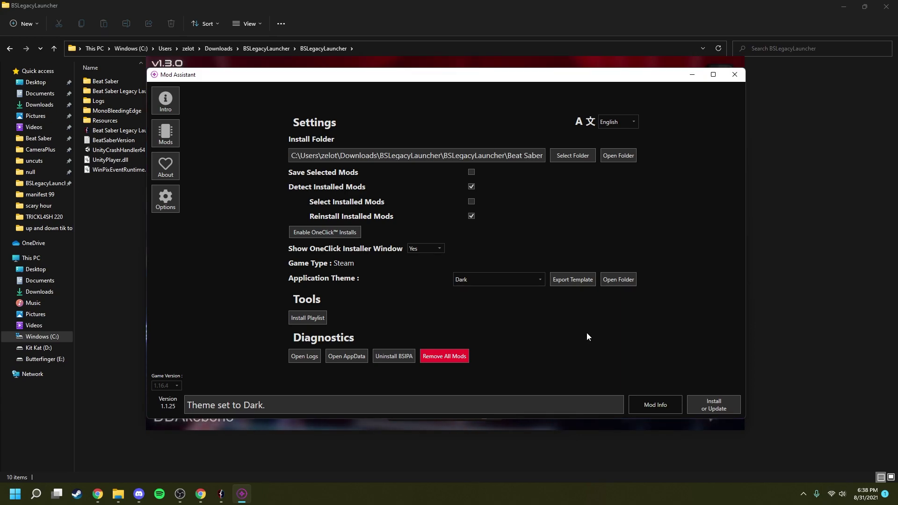
pyautogui.click(735, 75)
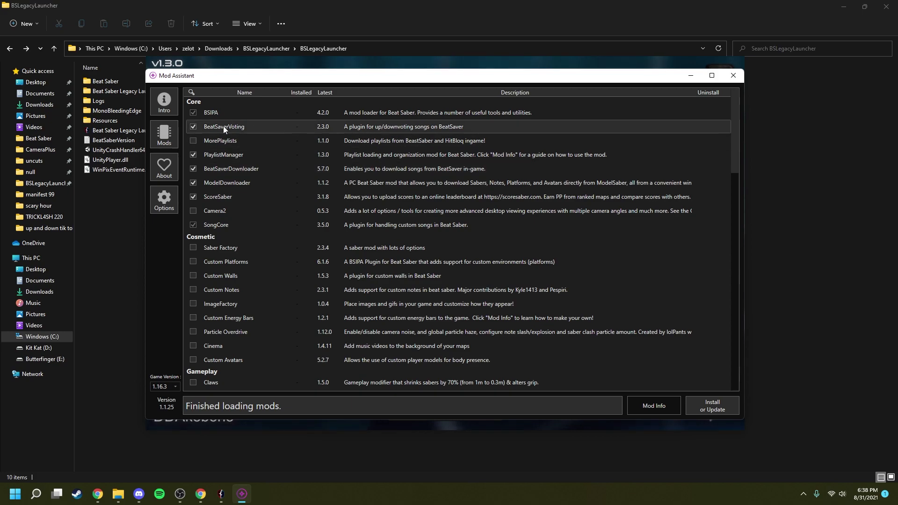
# Step: Select the Cinema, _Heck and SongDataCore mods, install them for game version 1.16.3 and close Mod Assistant
pyautogui.scroll(-4, 276, 220)
pyautogui.click(193, 168)
pyautogui.click(193, 297)
pyautogui.click(192, 311)
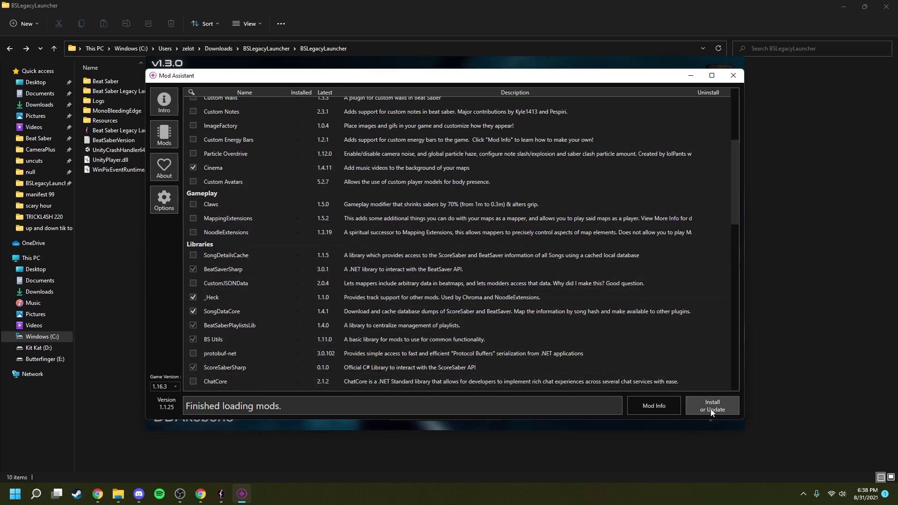
pyautogui.click(711, 409)
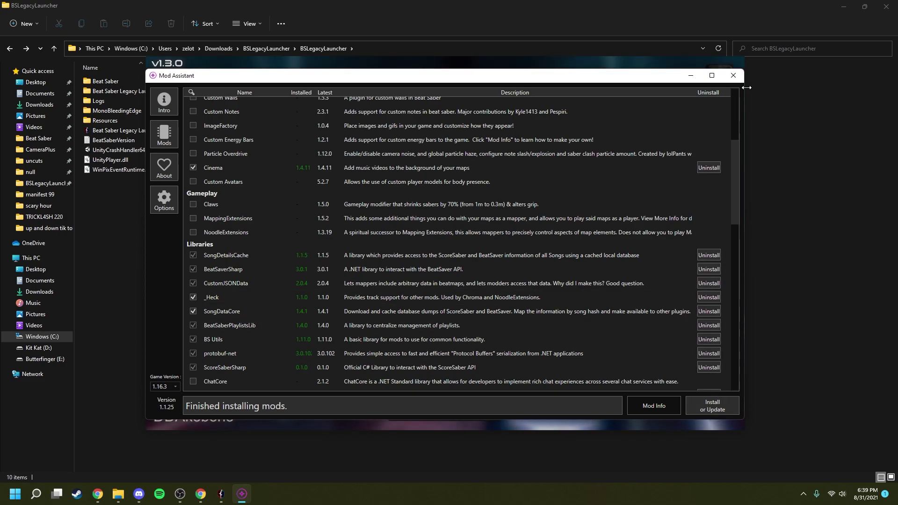
pyautogui.click(734, 76)
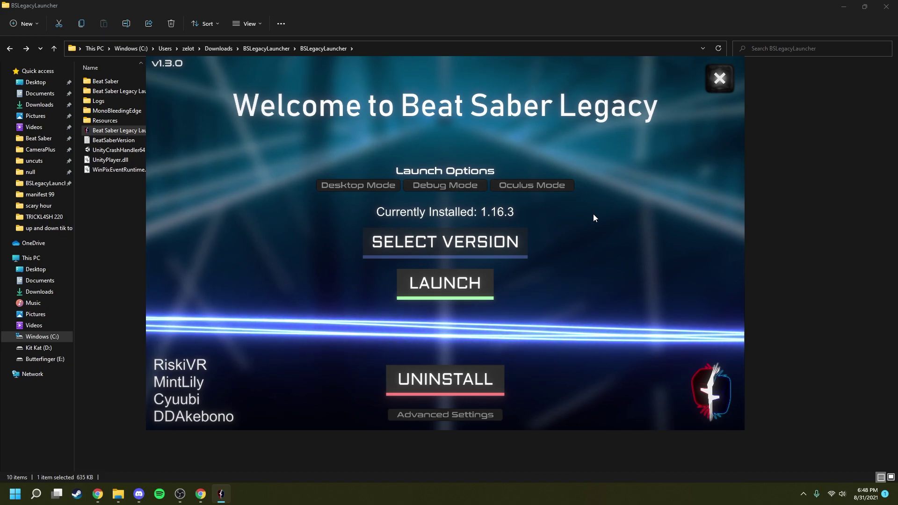
# Step: Install BSIPA for modding from the launcher's advanced settings
pyautogui.click(460, 416)
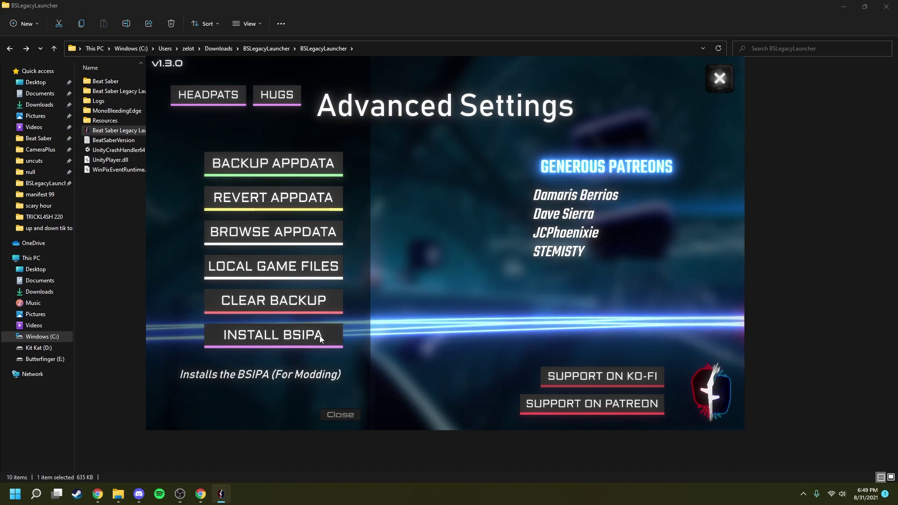
pyautogui.click(319, 335)
pyautogui.click(556, 182)
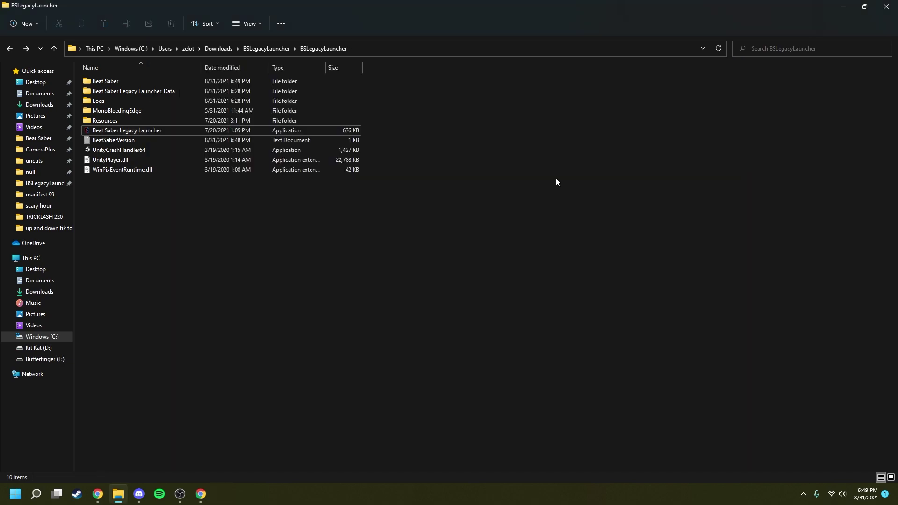
# Step: Run the Beat Saber Legacy Launcher again, uninstall the installed game version and confirm the removal
pyautogui.doubleClick(344, 129)
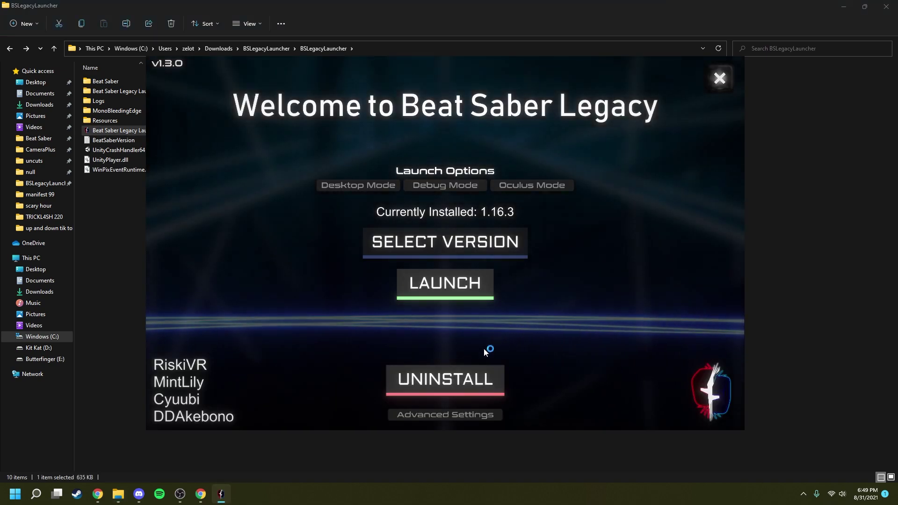
pyautogui.click(467, 370)
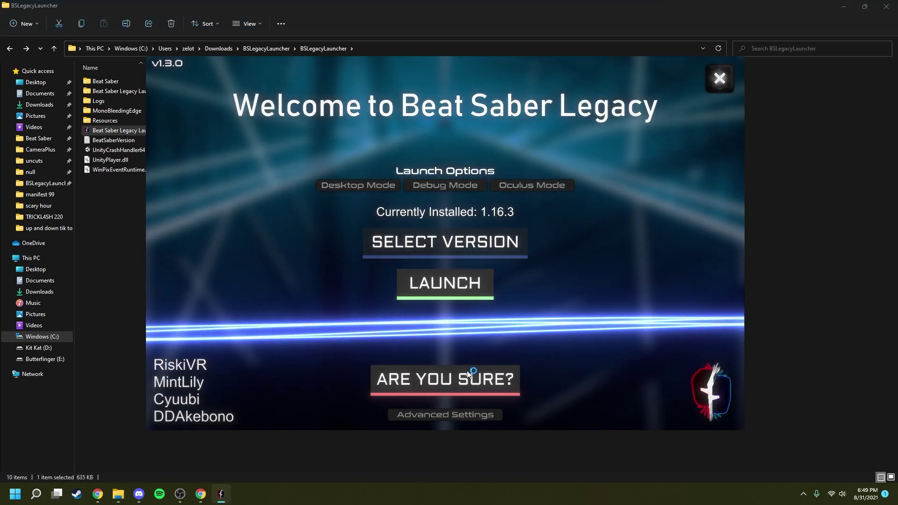
pyautogui.click(467, 371)
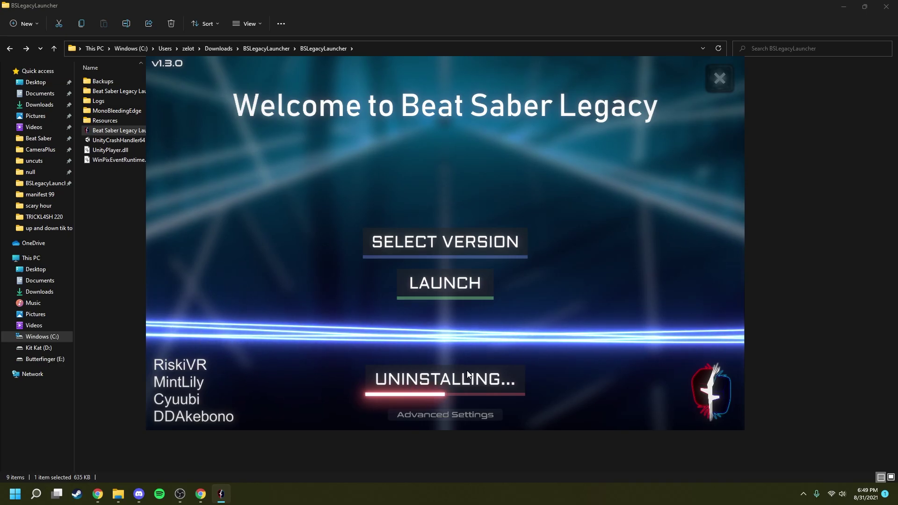